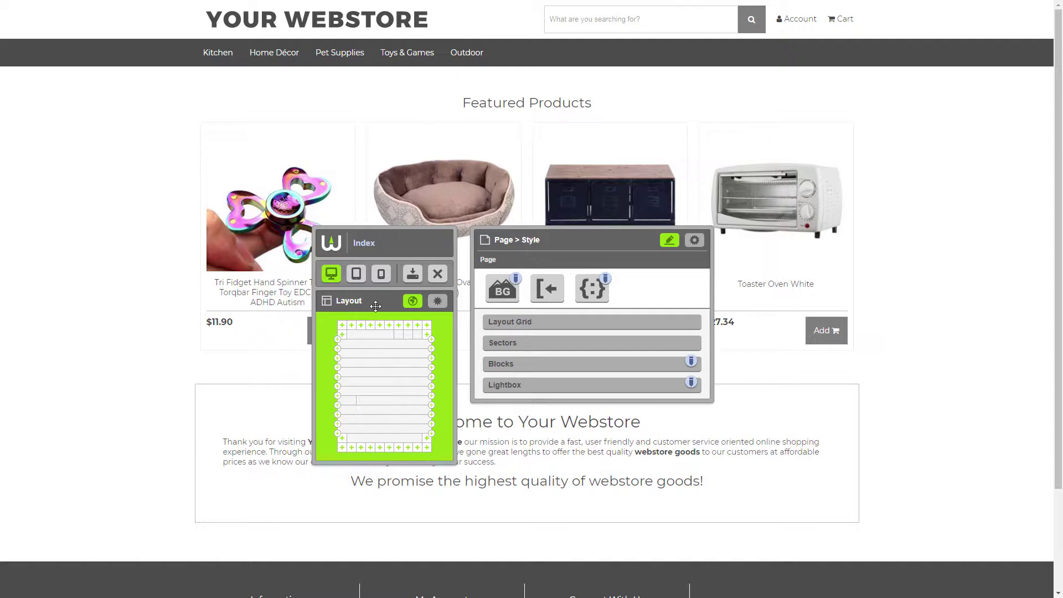
# Start a Carousel block in the sector just above Featured Products and save slide.jpg as its first slide
pyautogui.click(378, 364)
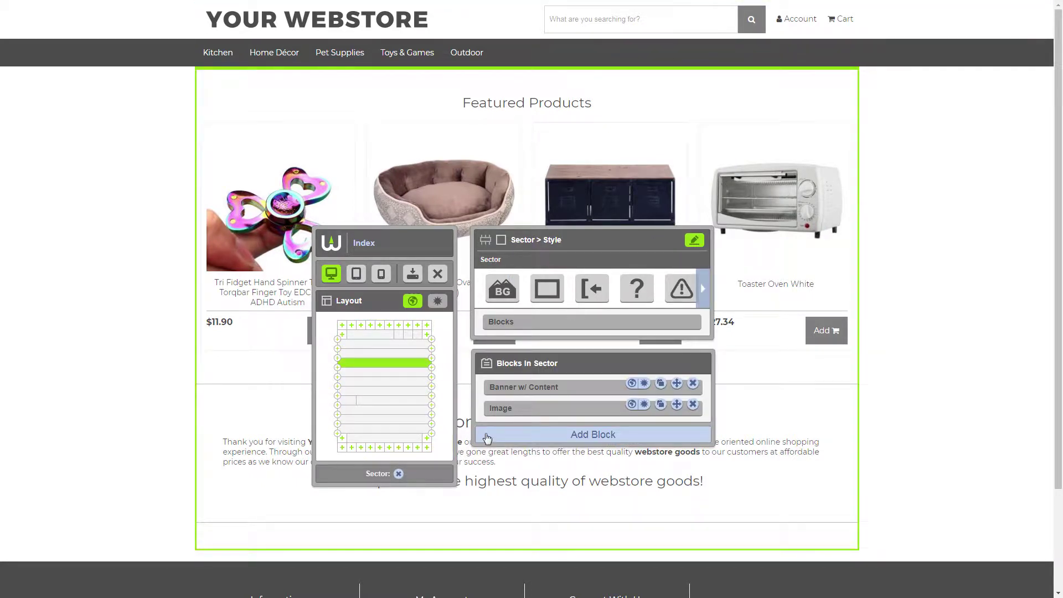
pyautogui.click(490, 435)
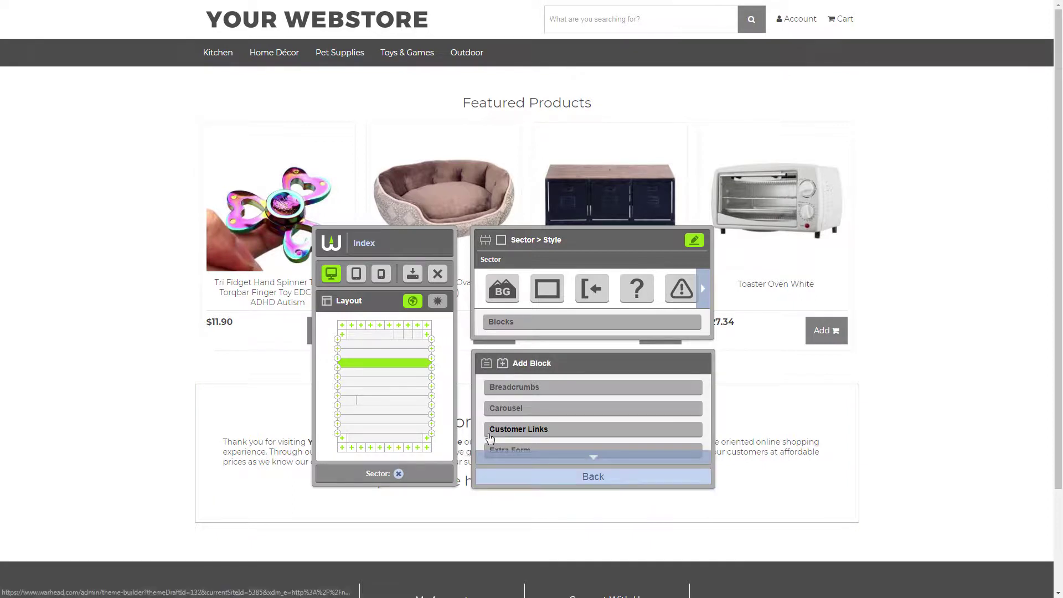
pyautogui.click(501, 409)
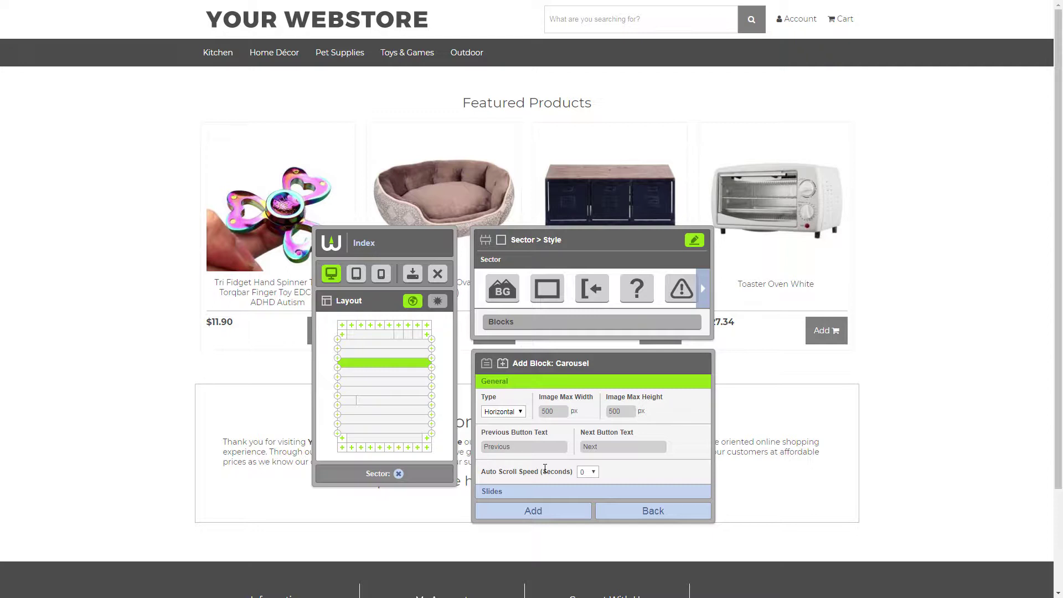
pyautogui.click(535, 495)
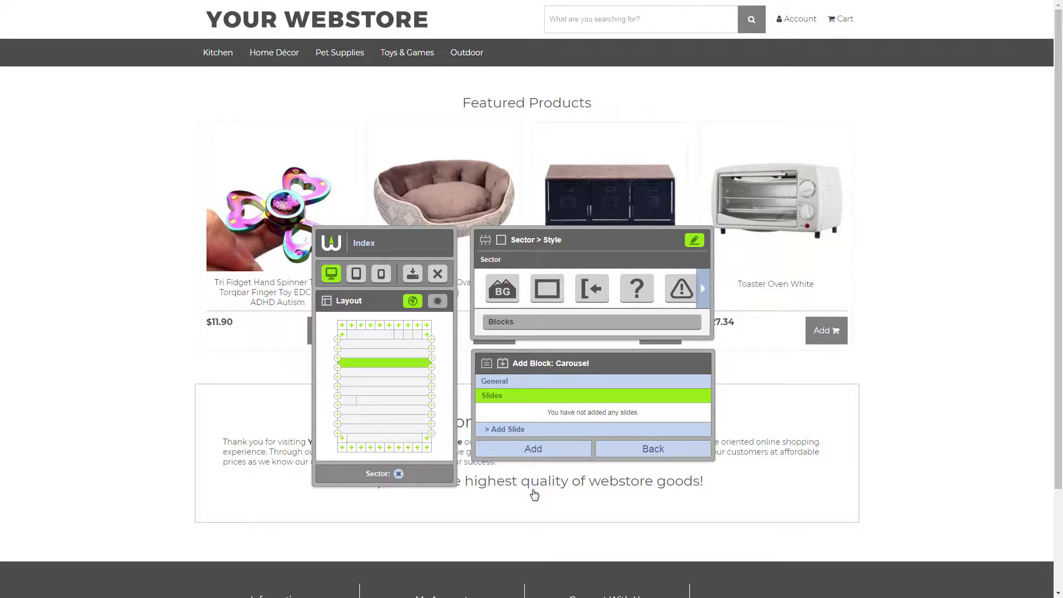
pyautogui.click(558, 434)
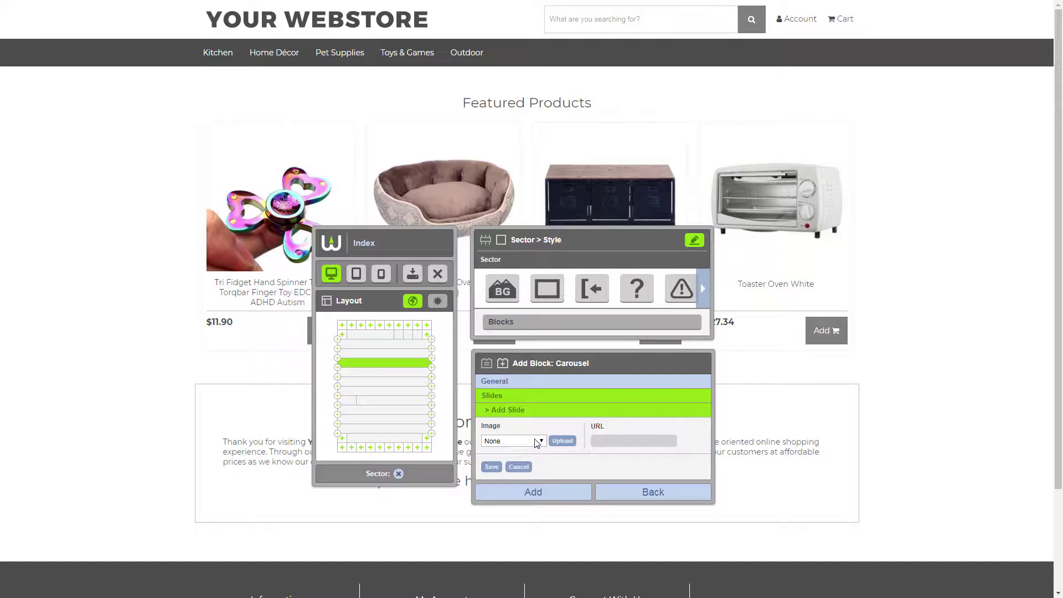
pyautogui.click(537, 443)
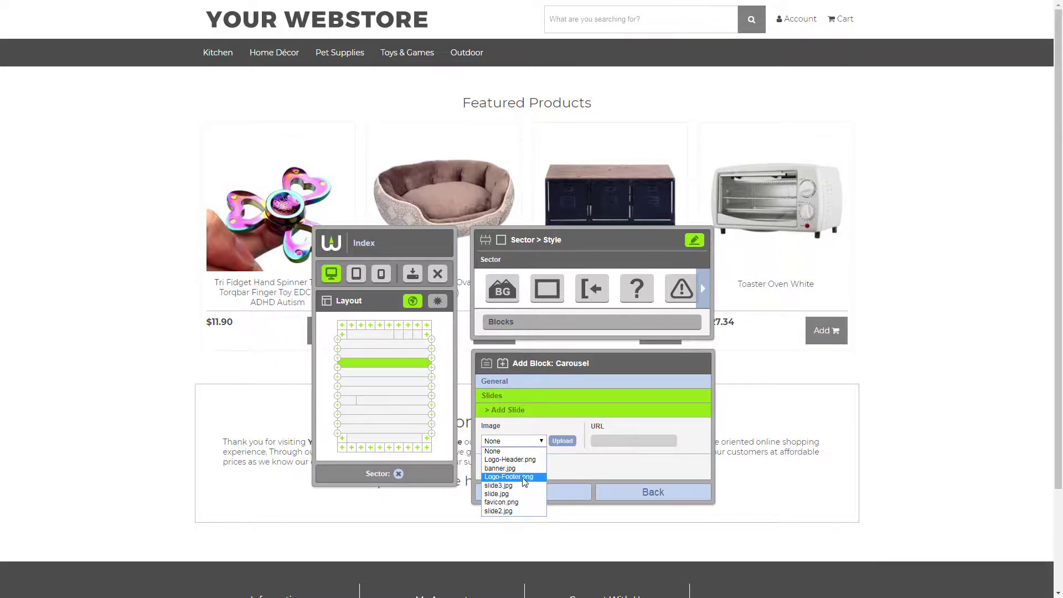
pyautogui.click(521, 494)
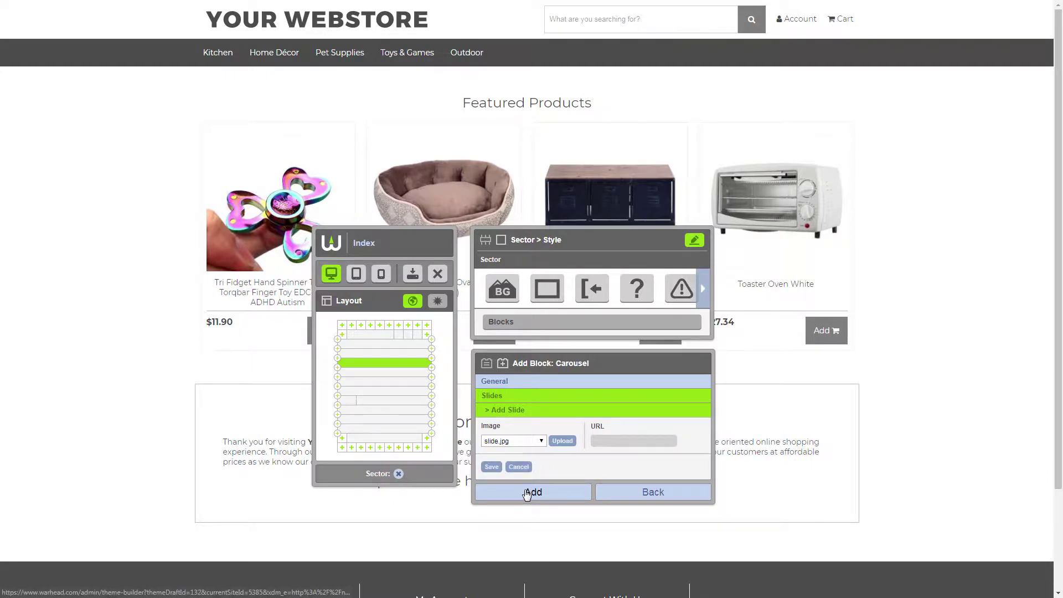
pyautogui.click(491, 468)
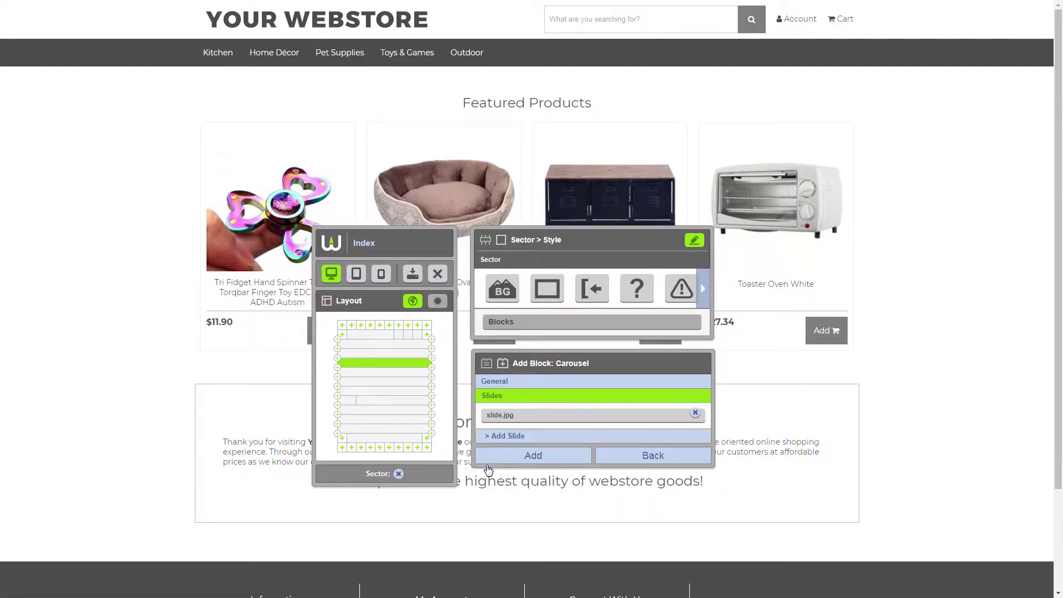
# Save slide2.jpg as the carousel's second slide
pyautogui.click(506, 437)
pyautogui.click(509, 441)
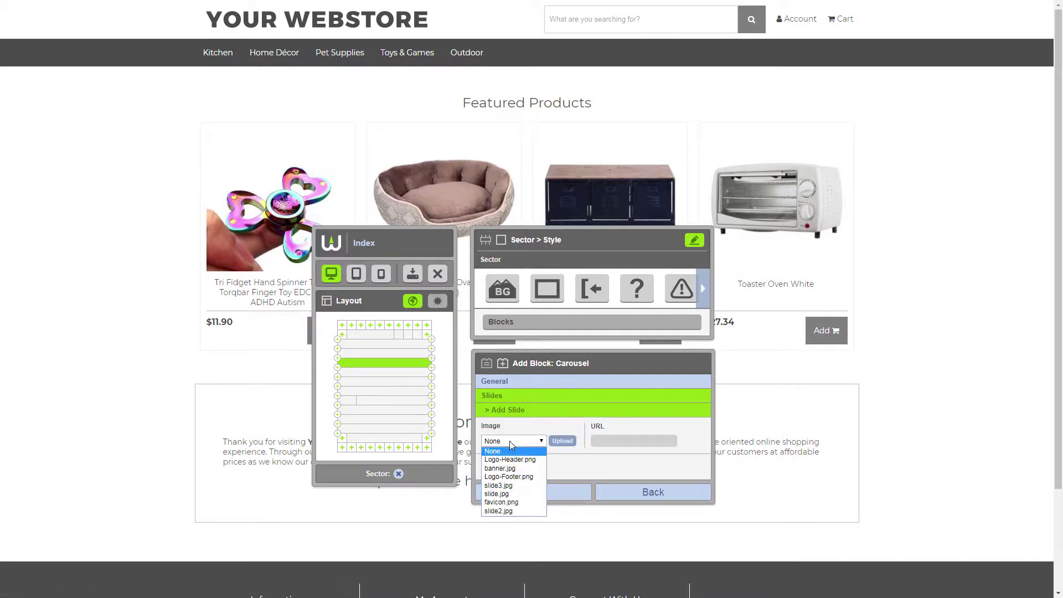
pyautogui.click(511, 510)
pyautogui.click(491, 467)
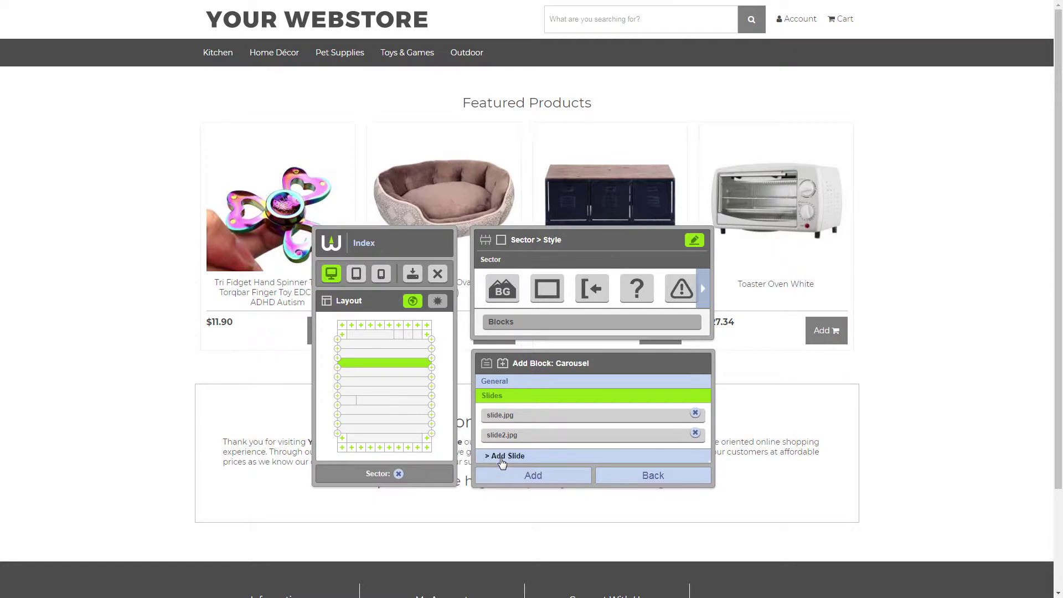
# Save slide3.jpg as the third slide and add the finished Carousel block to the sector
pyautogui.click(508, 457)
pyautogui.click(513, 441)
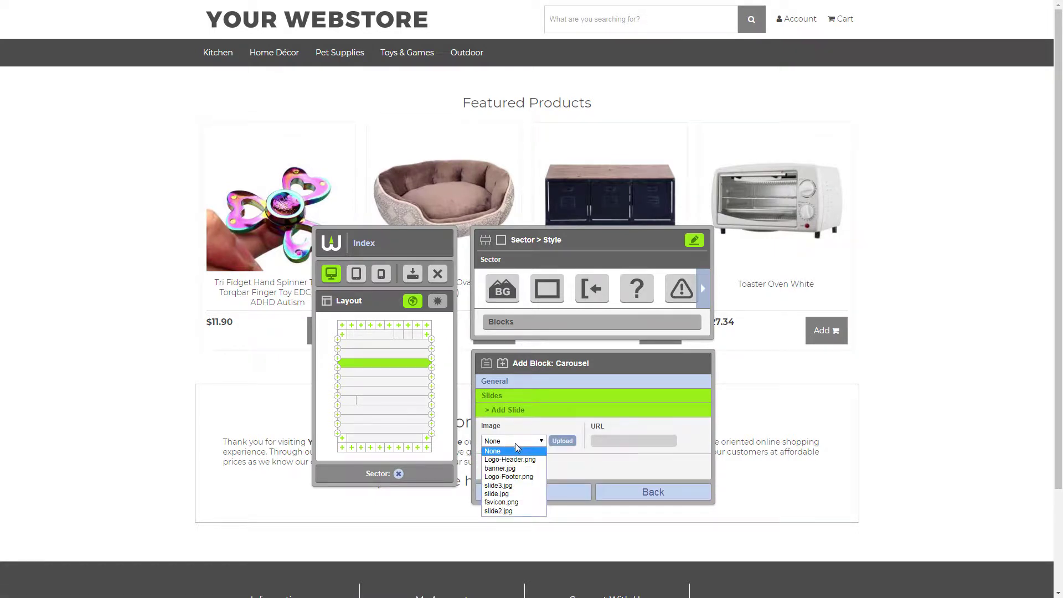
pyautogui.click(511, 486)
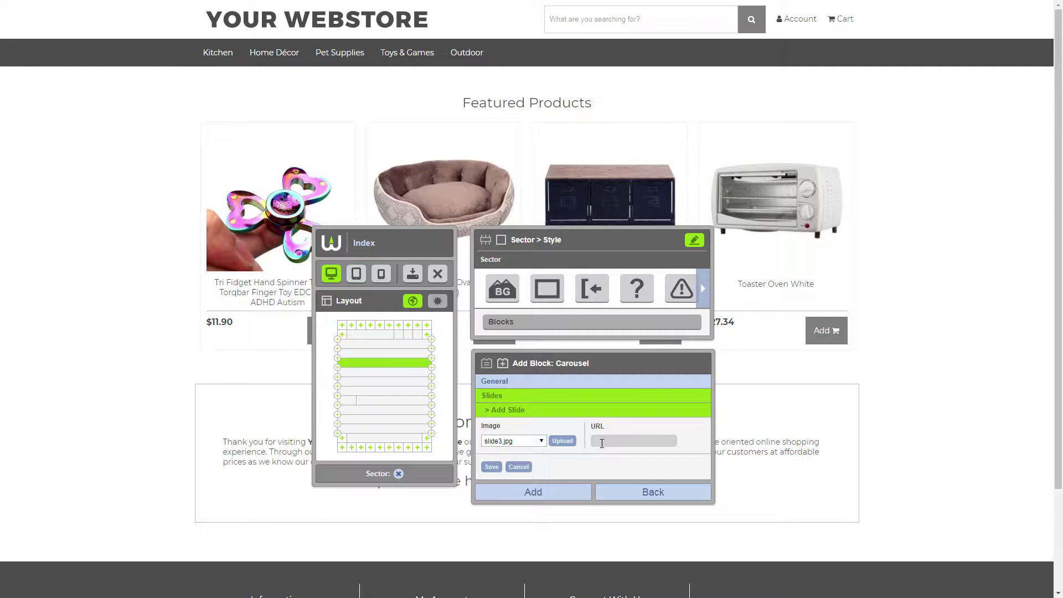
pyautogui.click(492, 467)
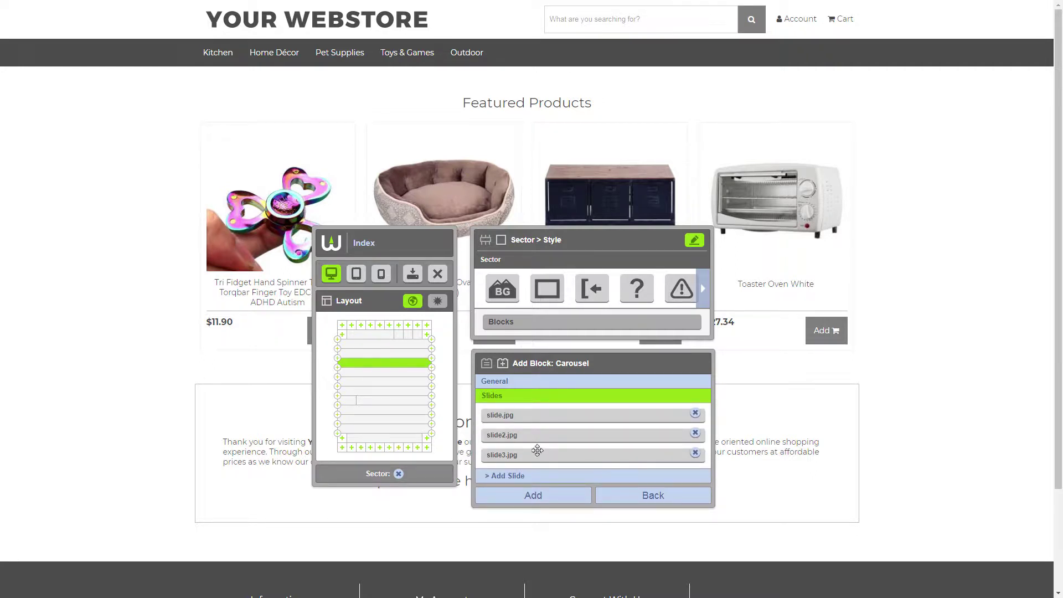
pyautogui.click(530, 493)
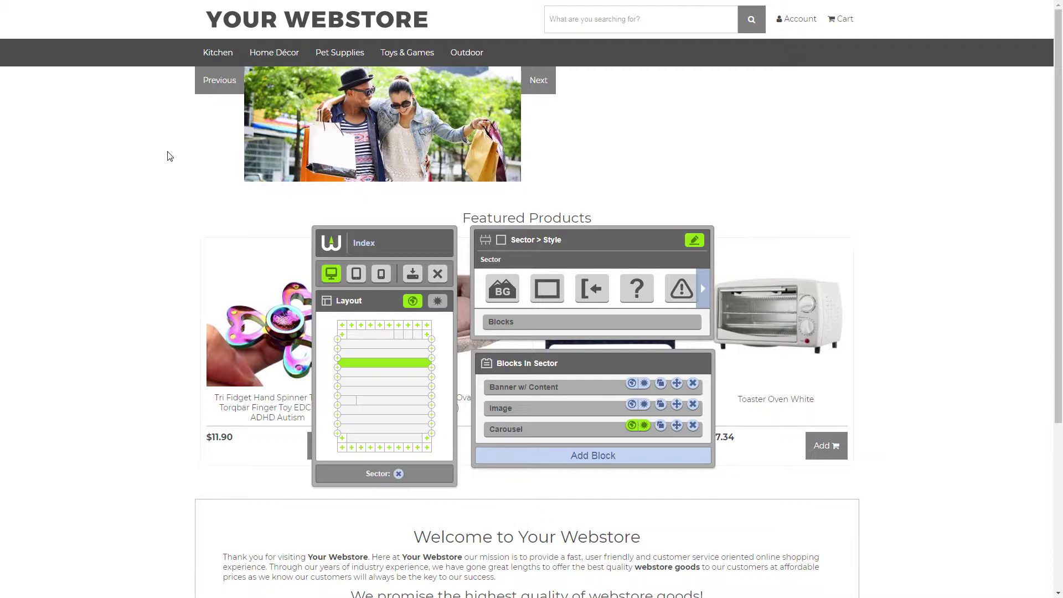
# Set the Carousel block's maximum image width to 1200 px
pyautogui.click(517, 428)
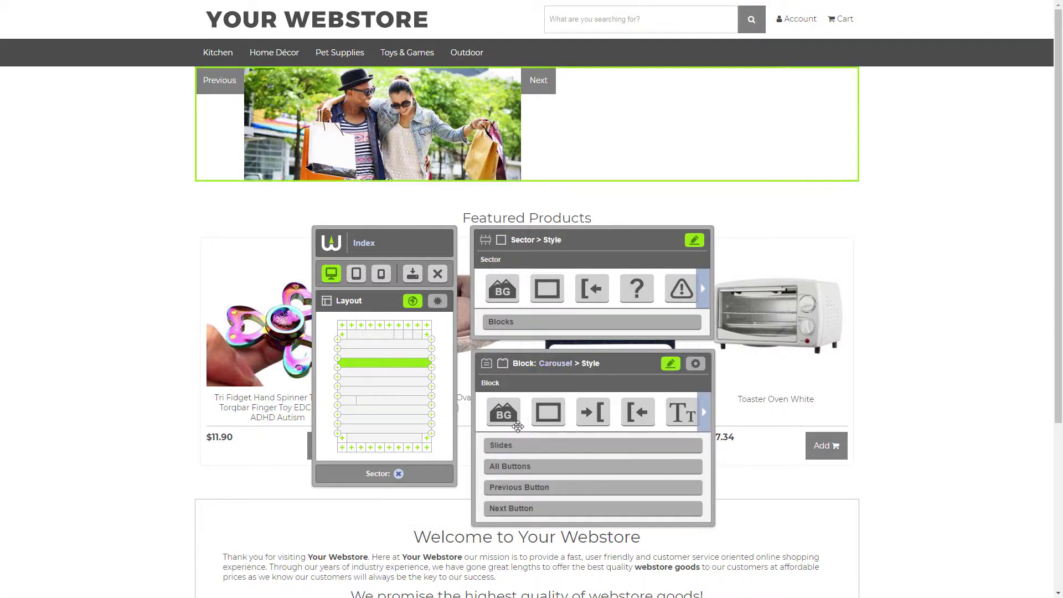
pyautogui.click(696, 364)
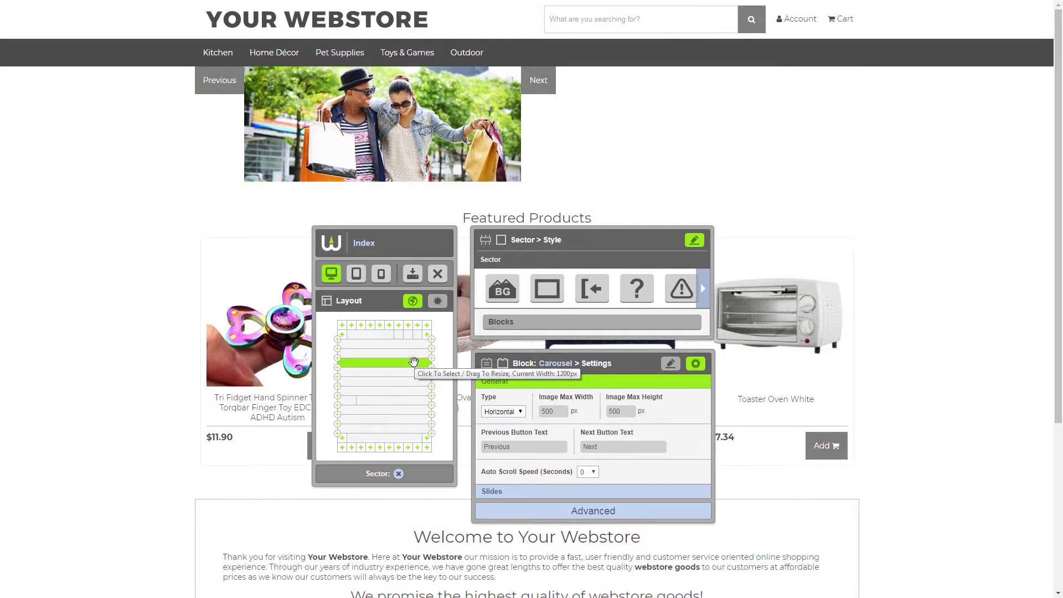
pyautogui.doubleClick(542, 411)
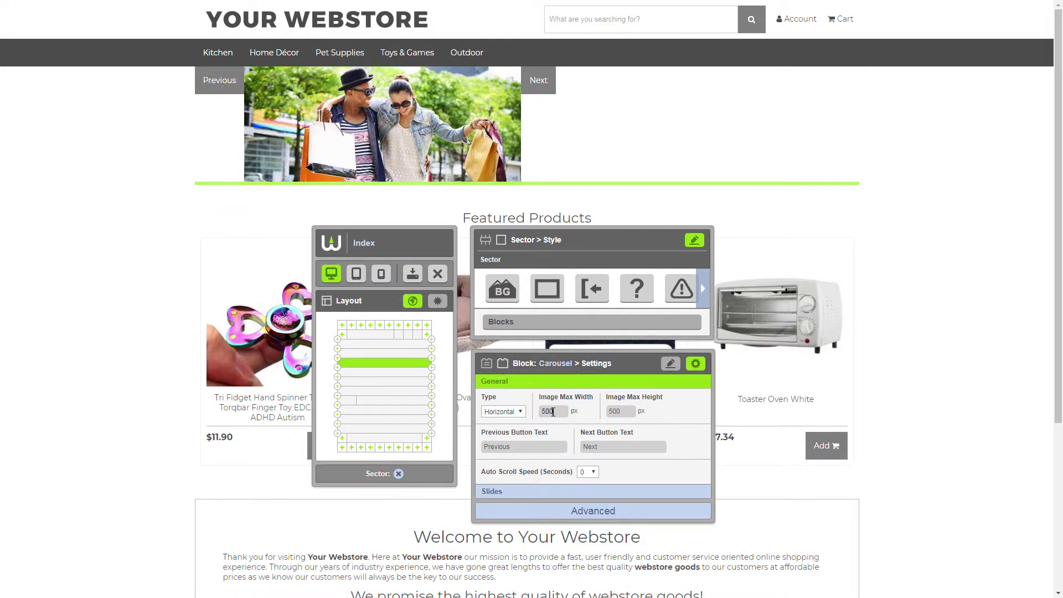
pyautogui.write('1200')
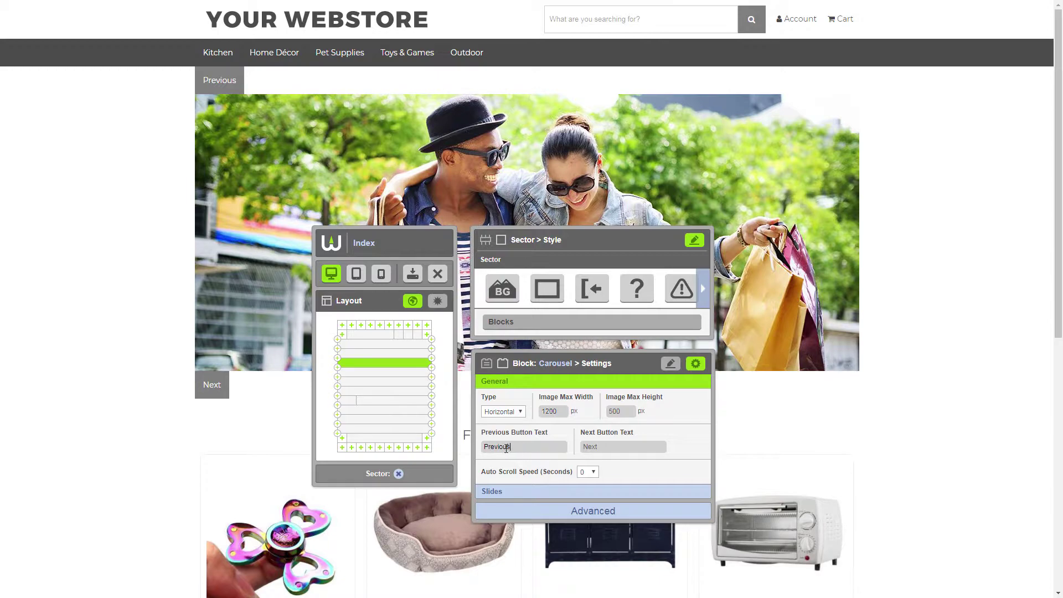
# Set the carousel's previous button text to <i class="fa fa-chevron-left" aria-hidden="true"></i> and the next button text to the same markup with fa-chevron-right
pyautogui.moveTo(511, 447); pyautogui.dragTo(482, 448)
pyautogui.write('<i class="fa fa-chevron-left" aria-hidden="true"></i>')
pyautogui.moveTo(598, 448); pyautogui.dragTo(583, 448)
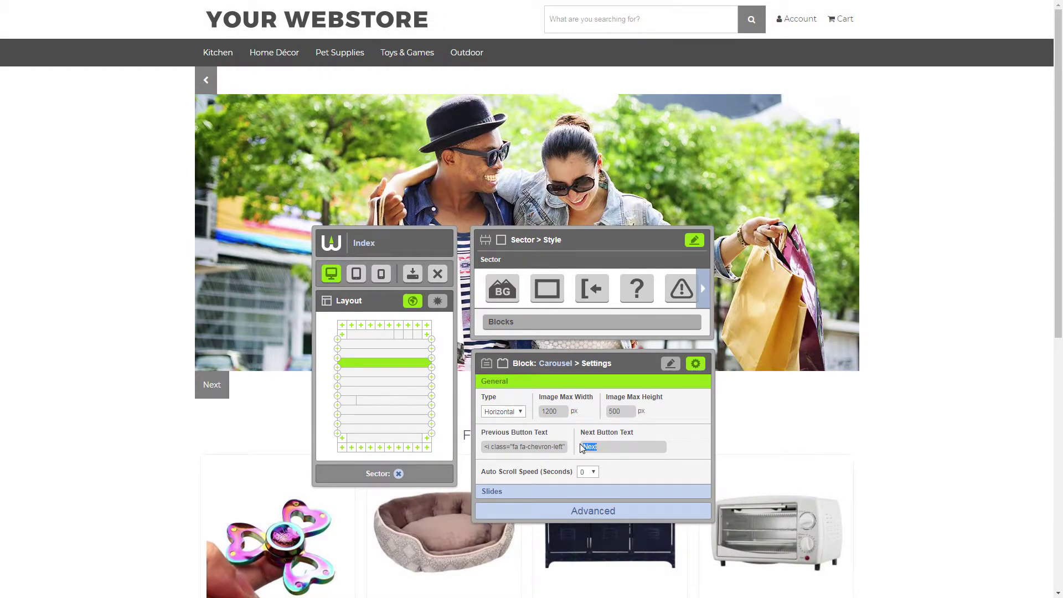
pyautogui.write('<i class="fa fa-chevron-left" aria-hidden="true"></i>')
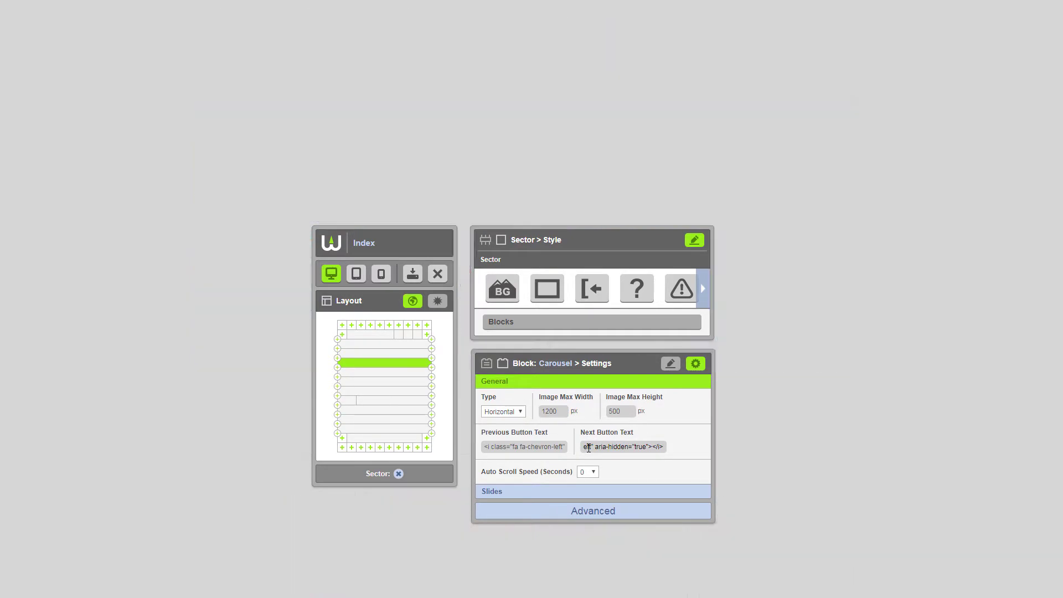
pyautogui.doubleClick(589, 448)
pyautogui.write('right')
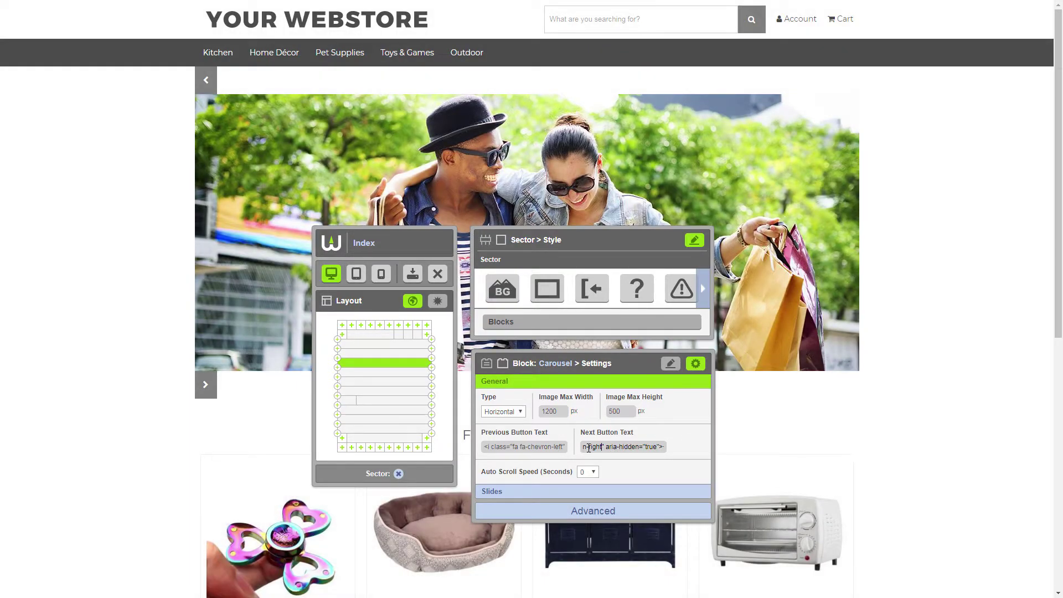
# Set the carousel's auto scroll speed to 5 seconds
pyautogui.click(588, 472)
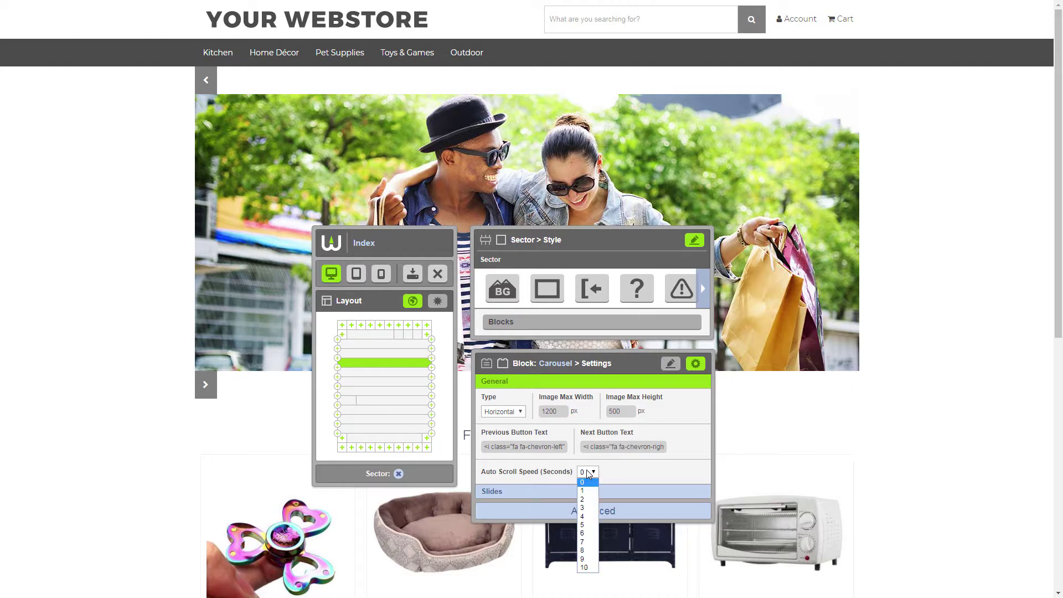
pyautogui.click(588, 524)
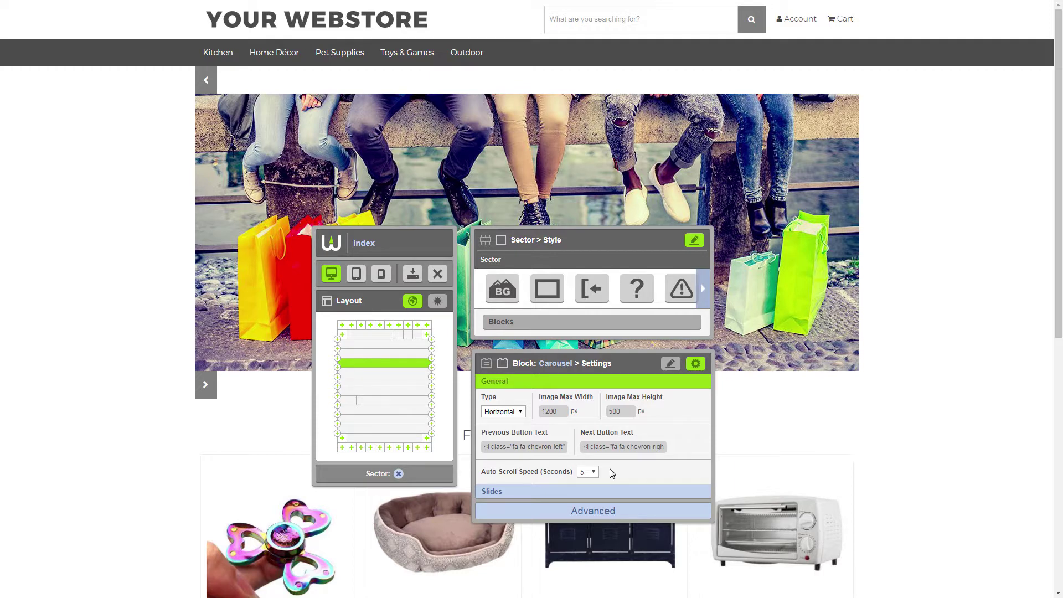
# Turn off the Carousel block's global visibility and make it visible only on the Index page
pyautogui.click(487, 365)
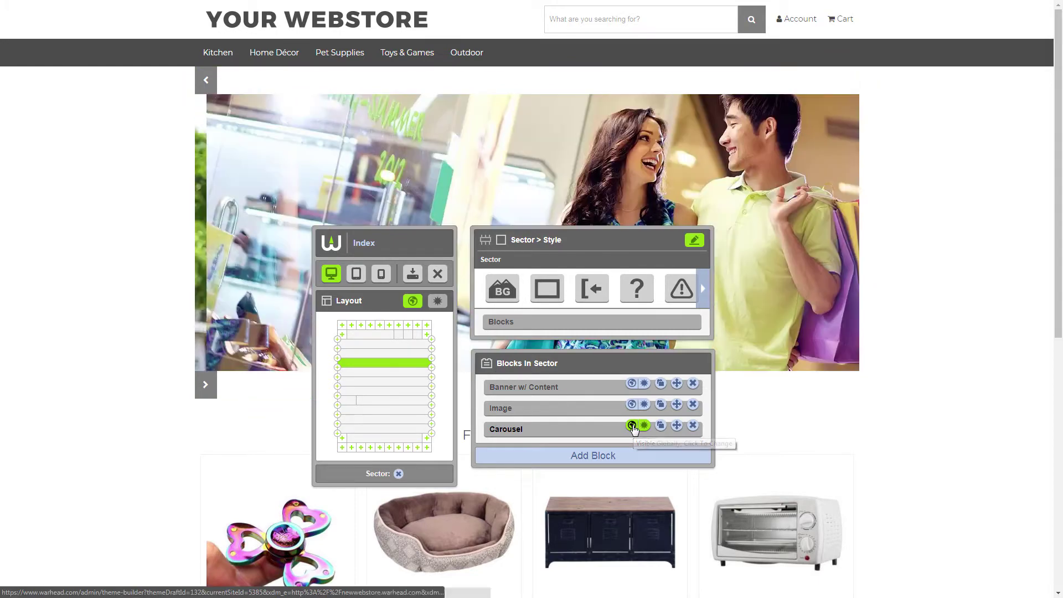
pyautogui.click(632, 425)
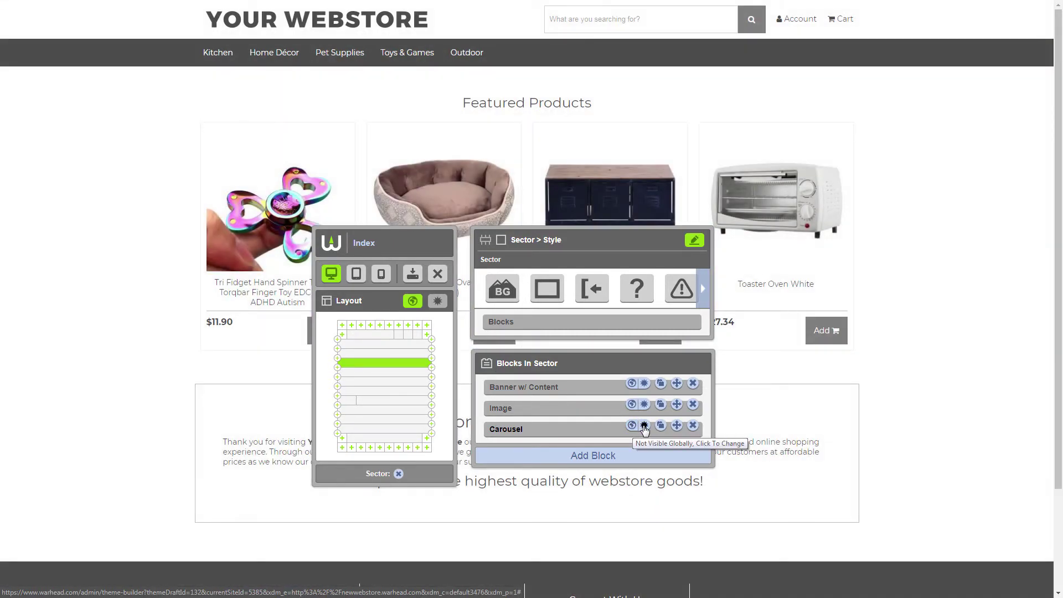
pyautogui.click(645, 428)
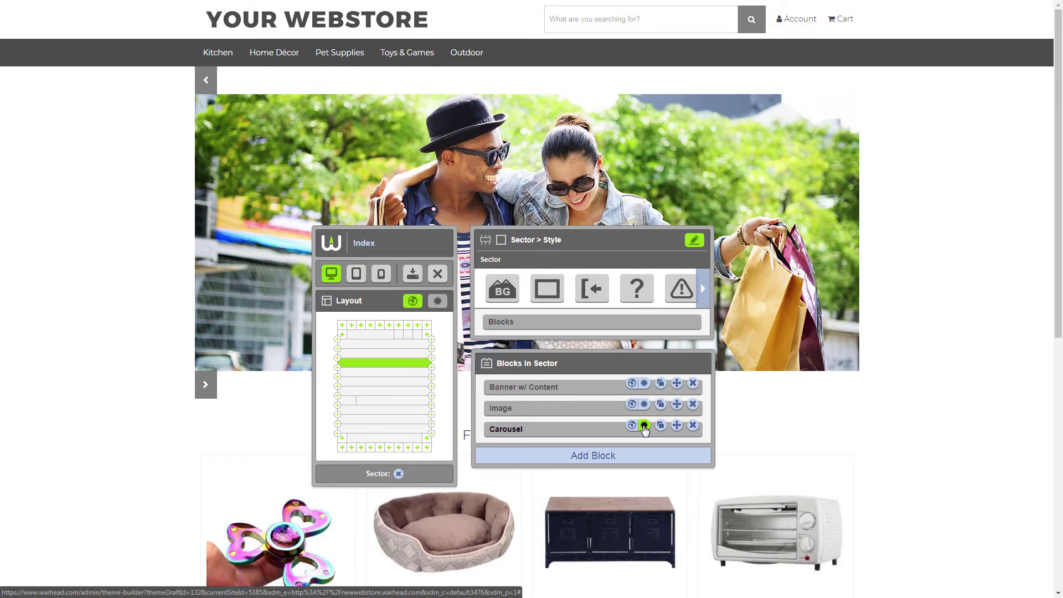
# Hide the builder panels, test the carousel's previous and next buttons on the page, and bring the panels back
pyautogui.click(331, 242)
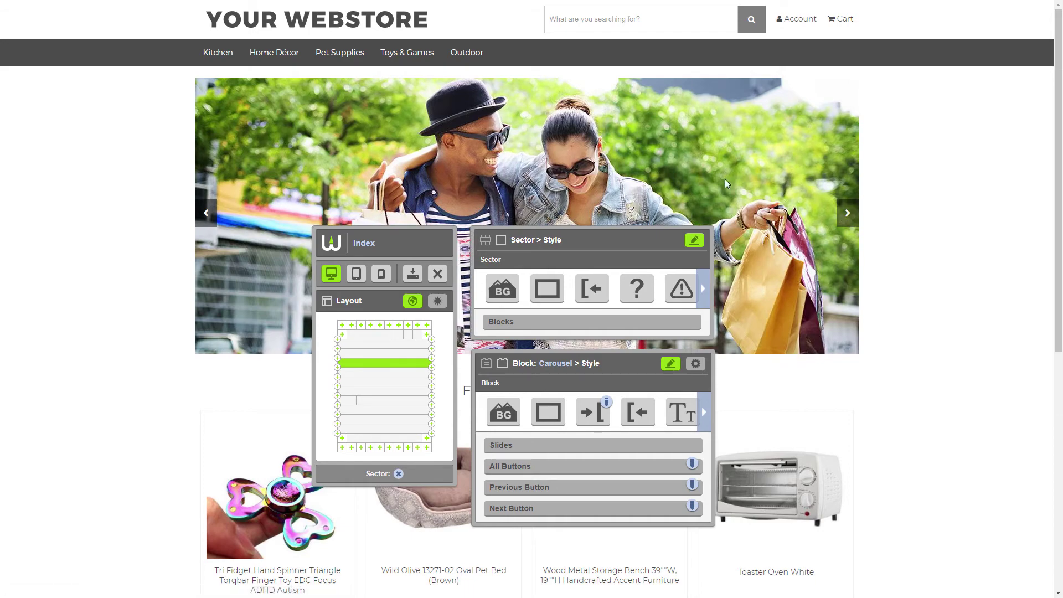
pyautogui.click(336, 242)
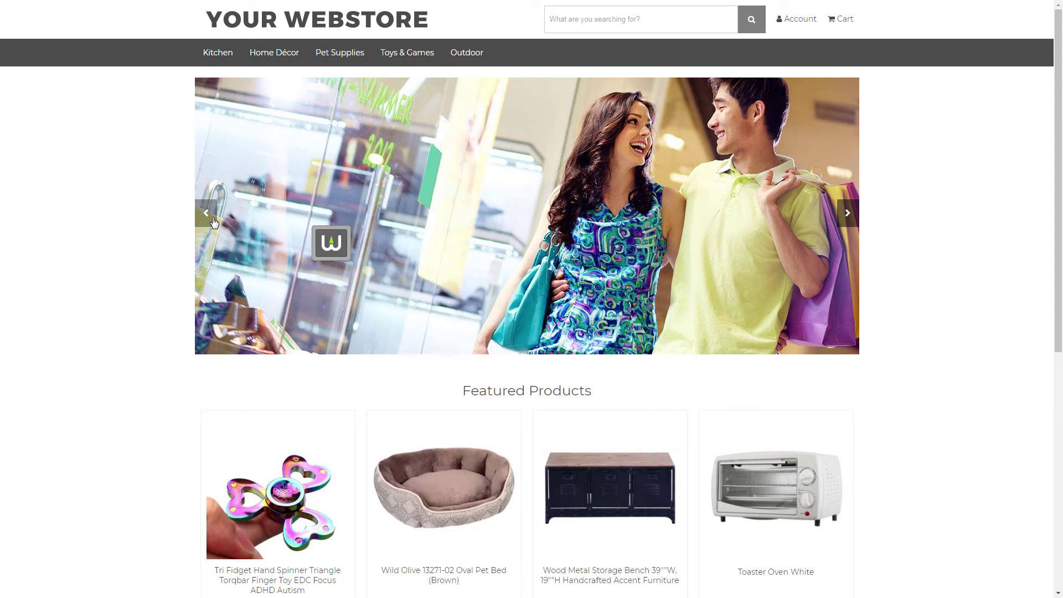
pyautogui.click(208, 214)
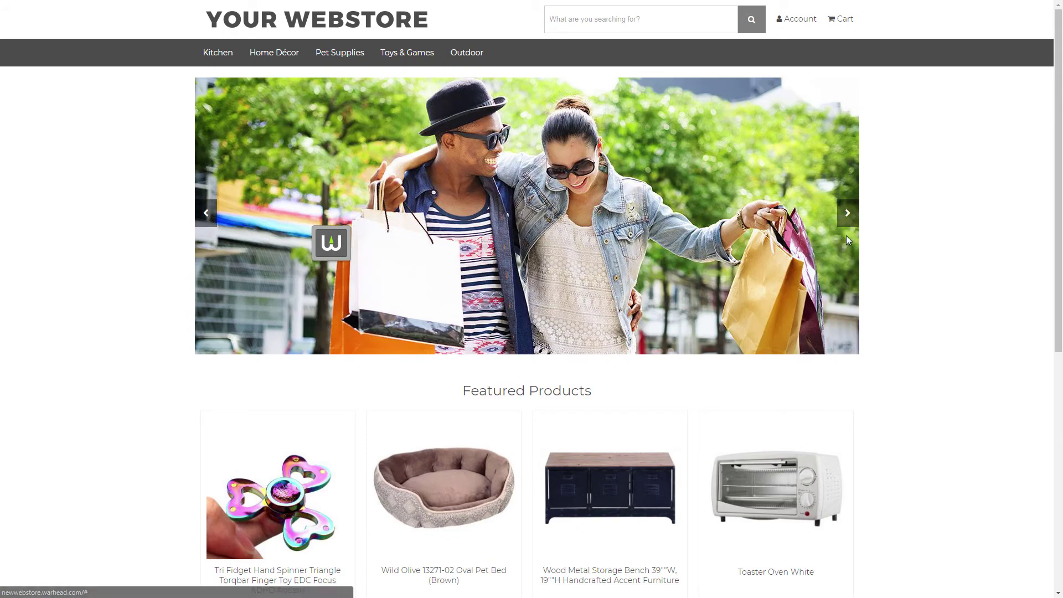
pyautogui.click(849, 221)
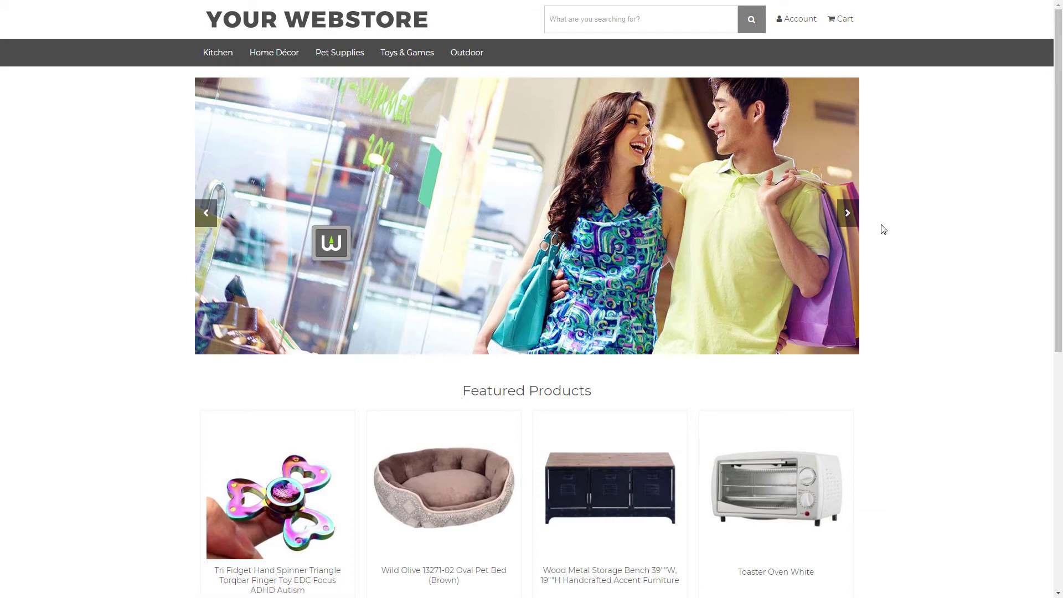
pyautogui.click(332, 239)
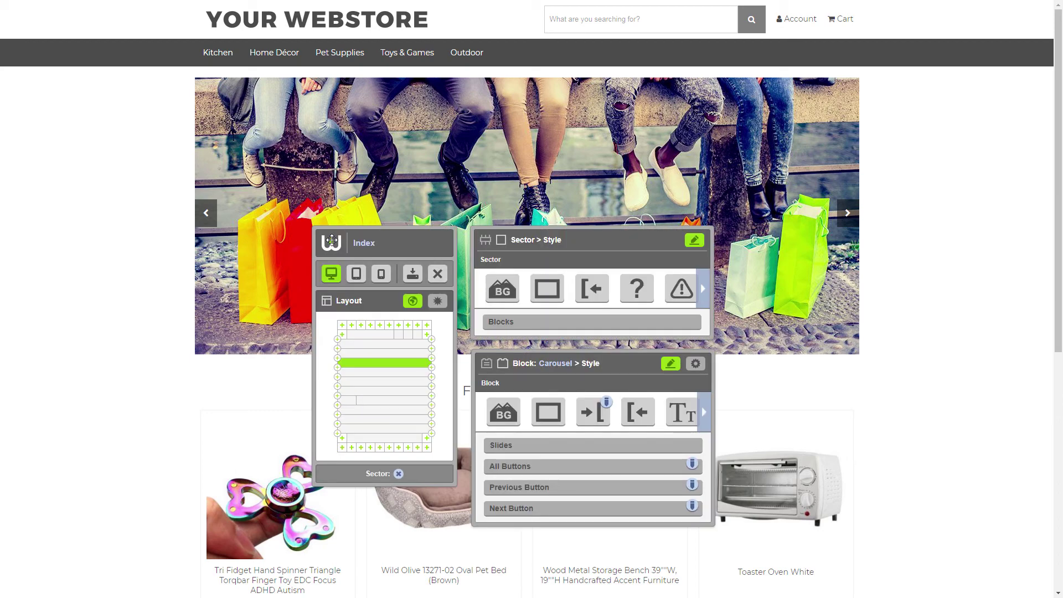